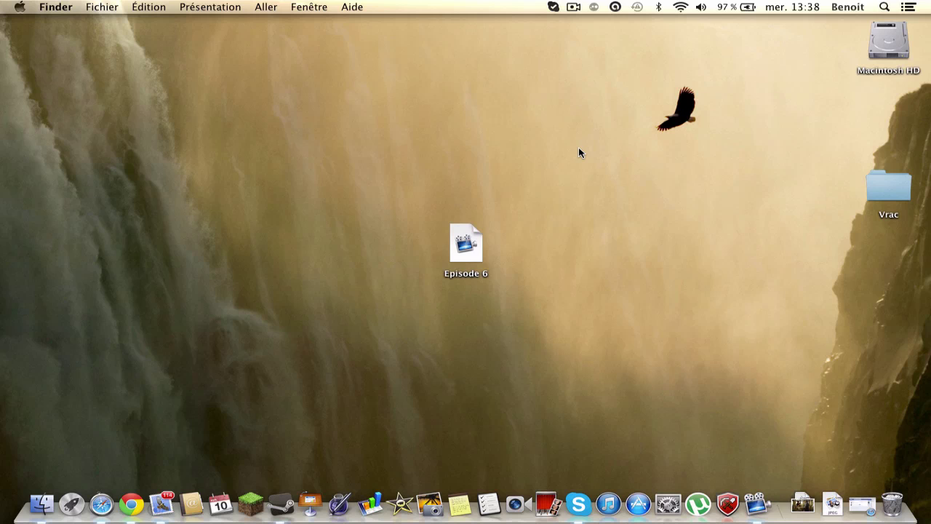
Step: Open the Episode 6 project from the desktop and bring up its export settings
double_click(459, 248)
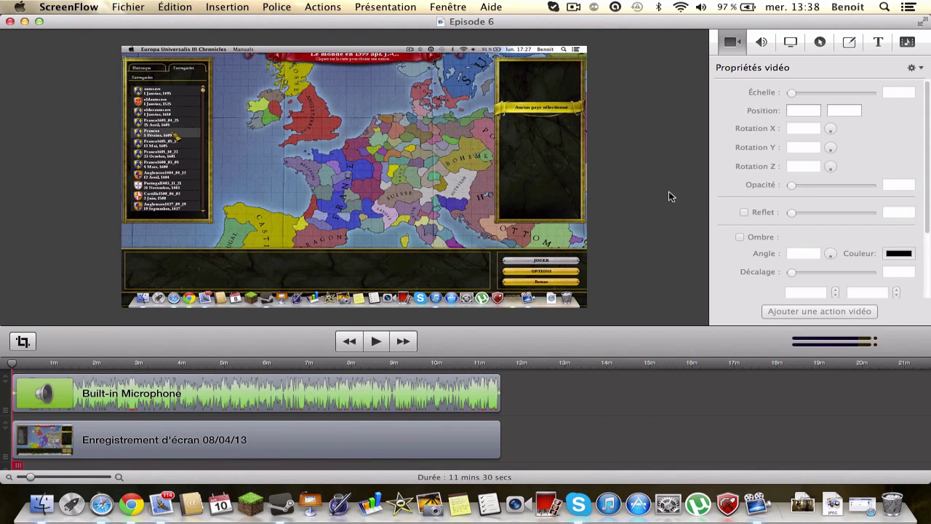
left_click(128, 8)
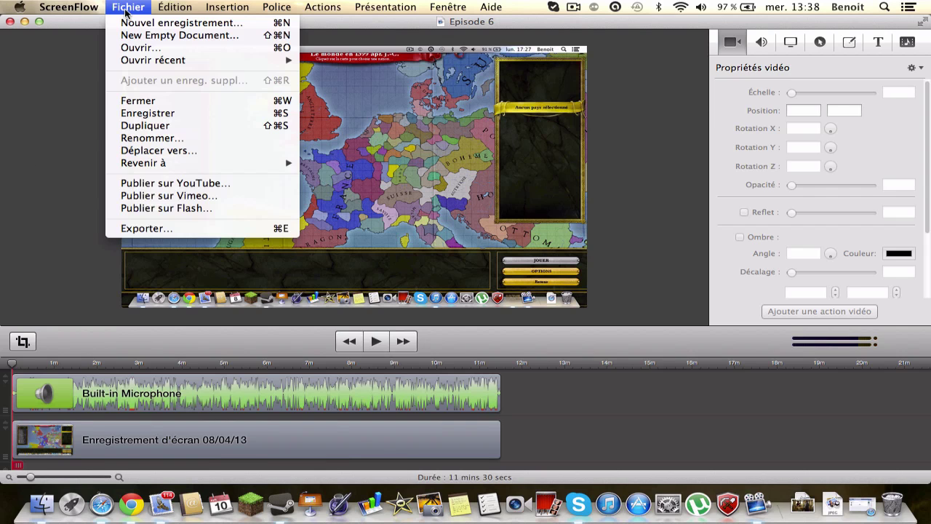
left_click(144, 230)
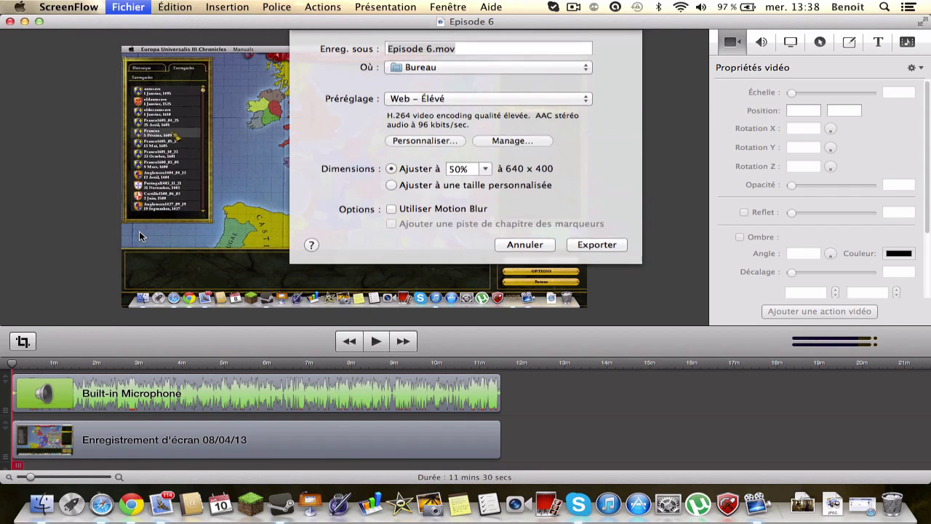
left_click(502, 49)
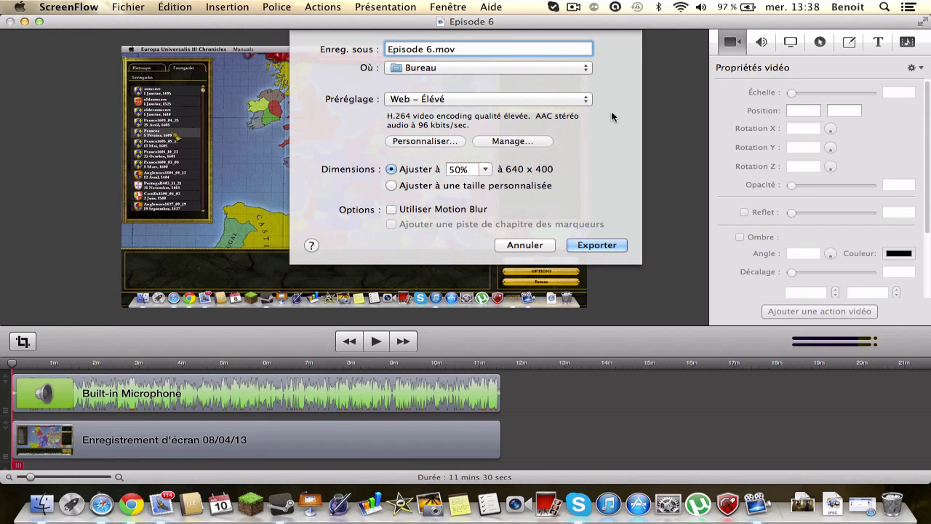
Step: Customize the export's video compression: H.264, quality élevée, multi-pass Qualité optimale encoding, key frames every 24 images and frame reordering enabled
left_click(434, 141)
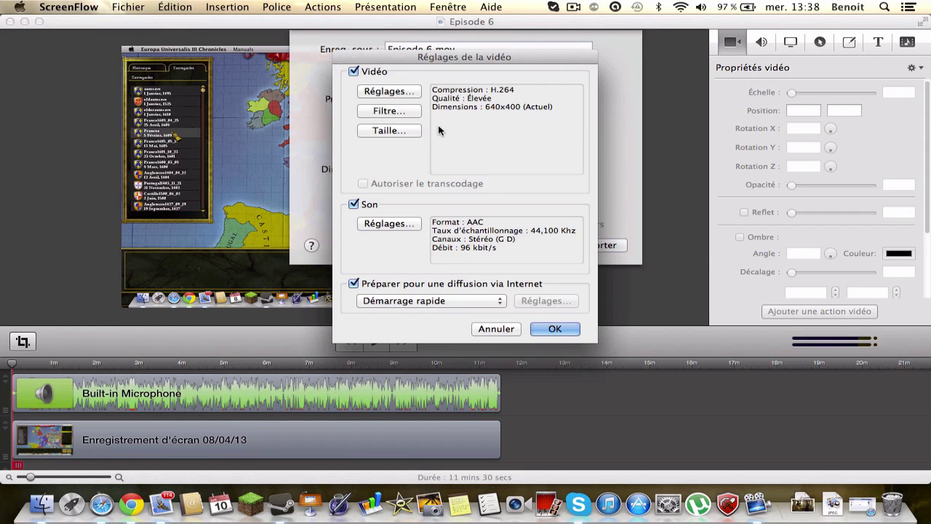
left_click(412, 93)
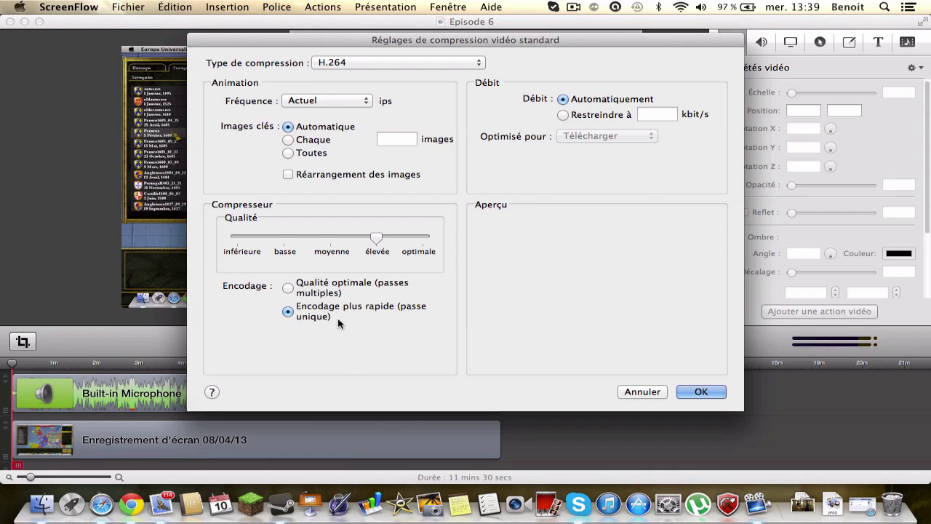
left_click(335, 290)
left_click(334, 314)
left_click(309, 292)
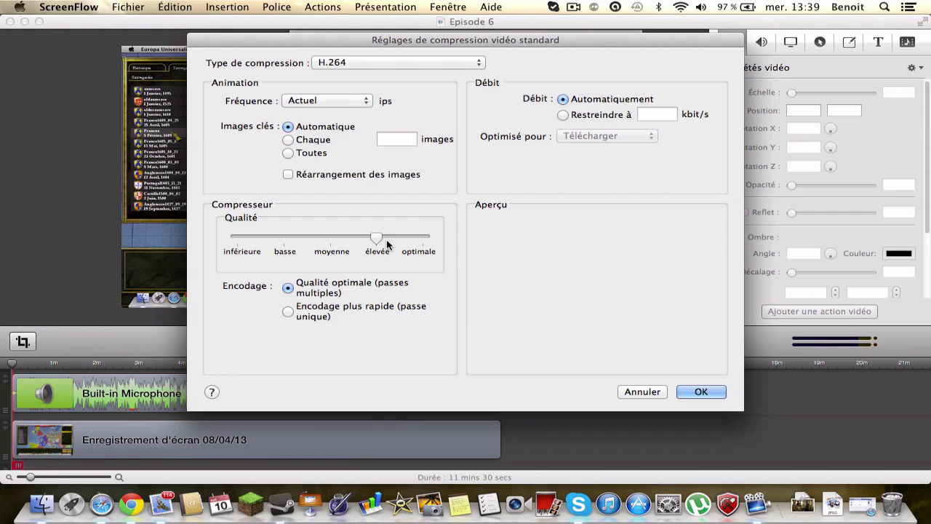
left_click_drag(377, 240, 438, 250)
left_click(372, 242)
left_click(333, 63)
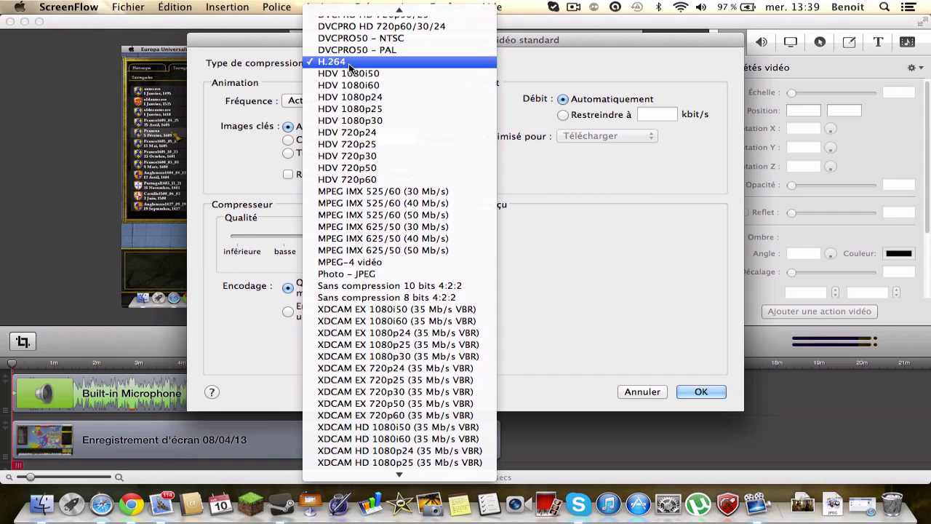
left_click(354, 67)
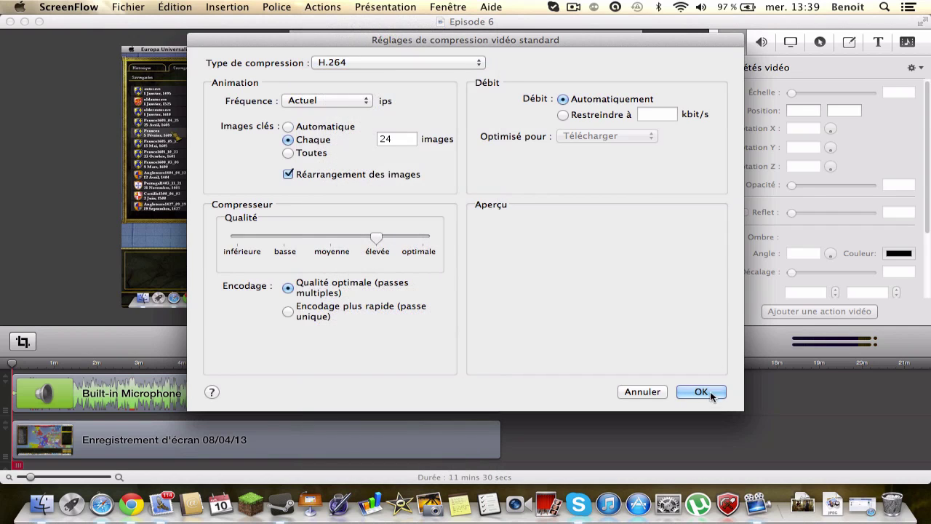
left_click(706, 391)
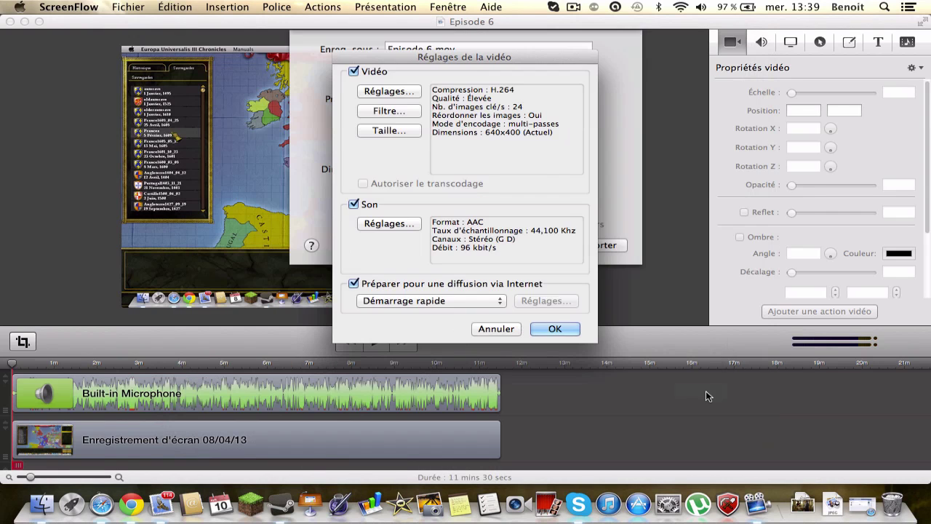
Step: Examine the filter categories available for the exported video, including Effets and Filtres, without applying any
left_click(407, 113)
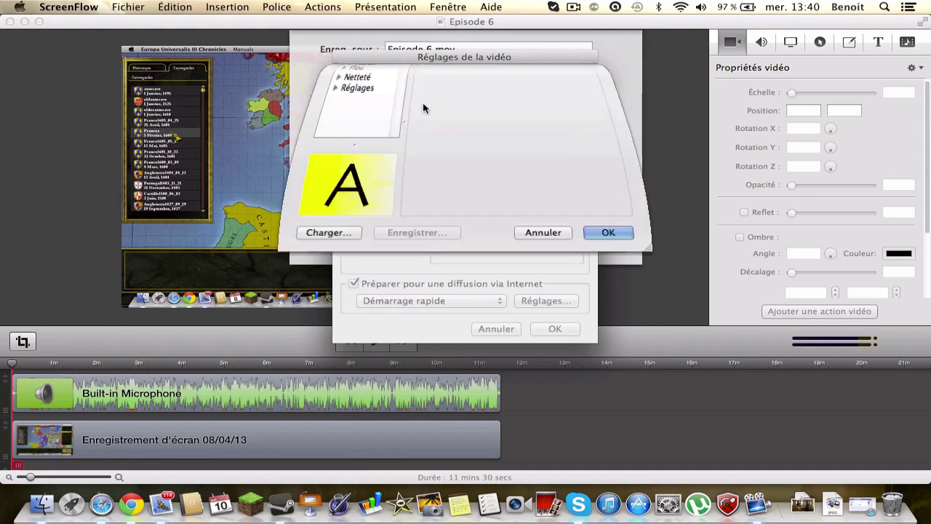
left_click(345, 88)
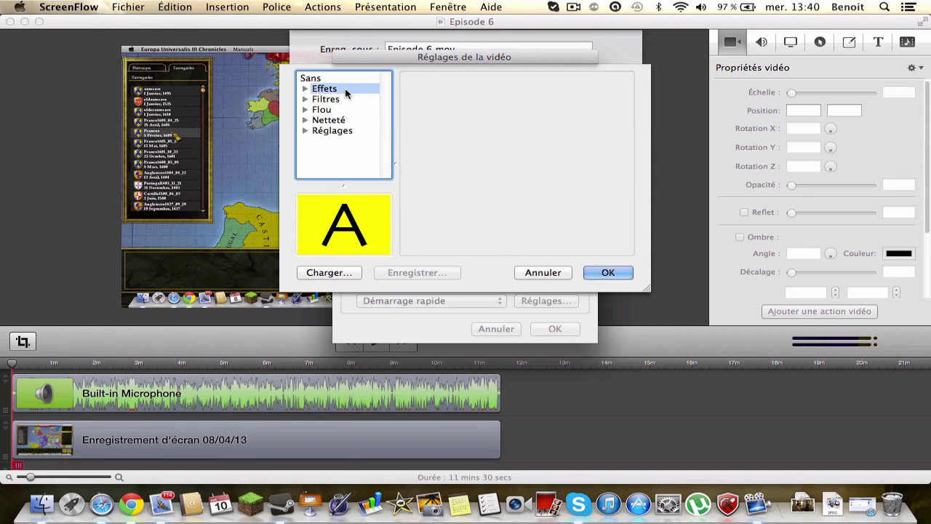
left_click(326, 99)
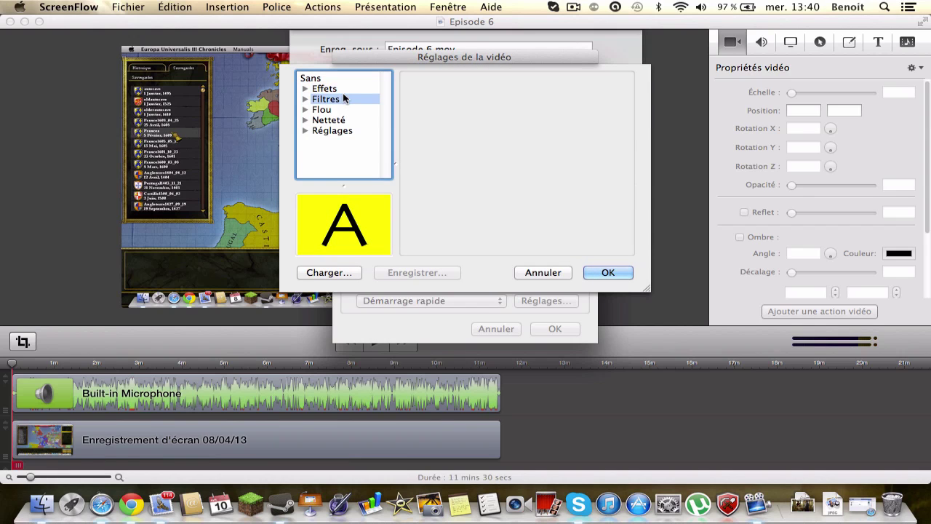
left_click(557, 273)
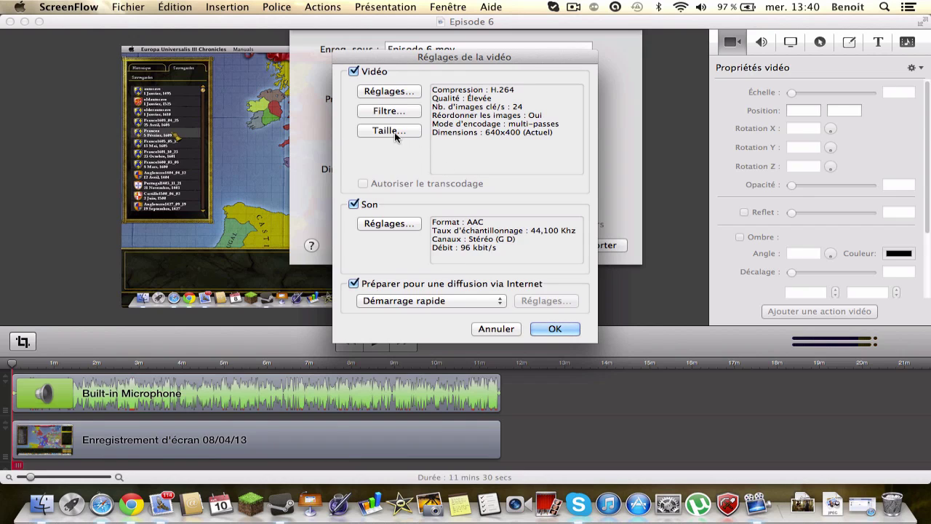
Step: Set the dimensions in the custom video settings to 1280 x 720 HD
left_click(398, 135)
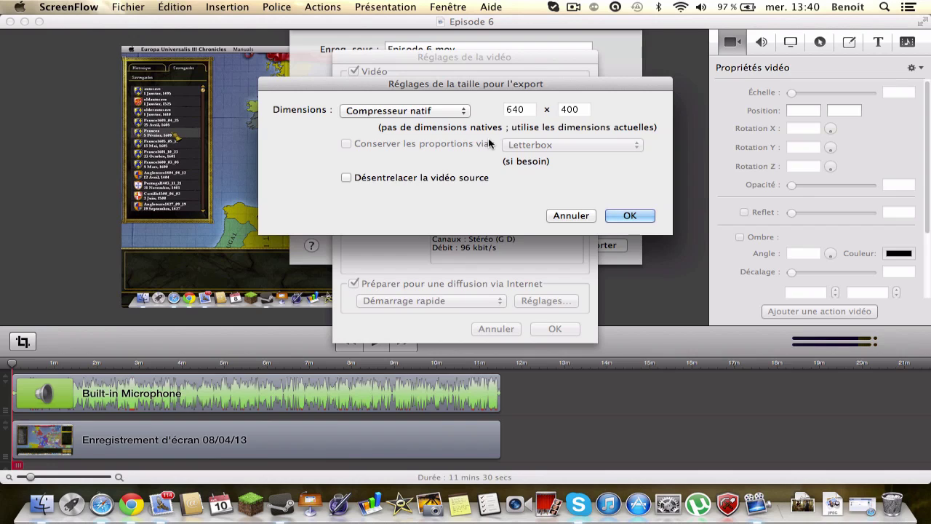
left_click(448, 116)
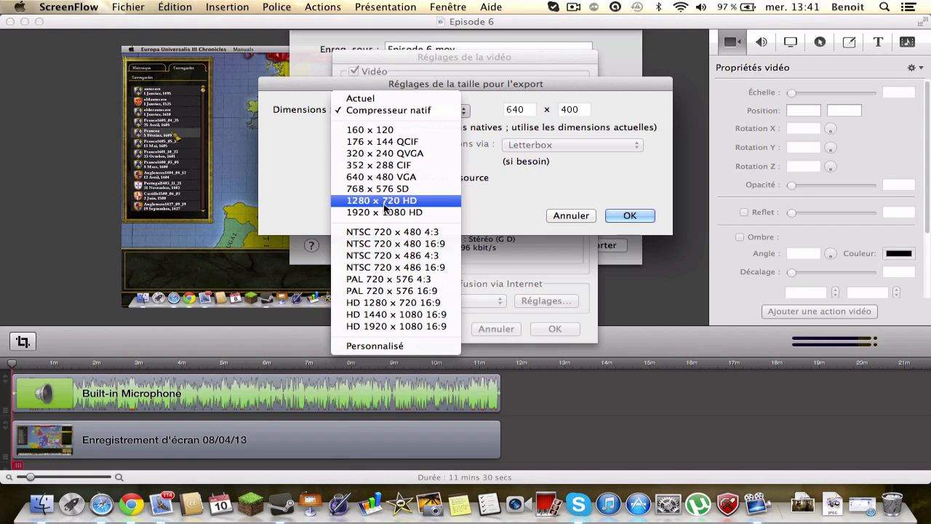
left_click(503, 213)
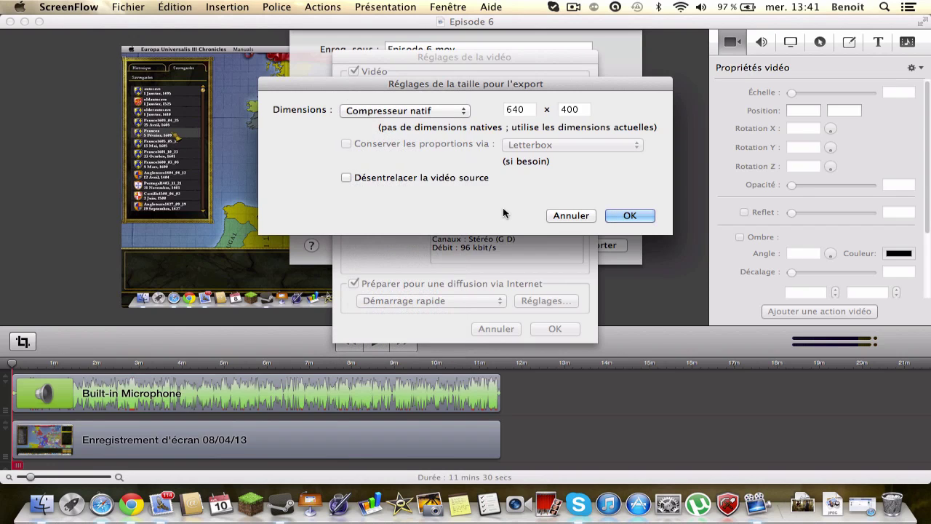
left_click(430, 111)
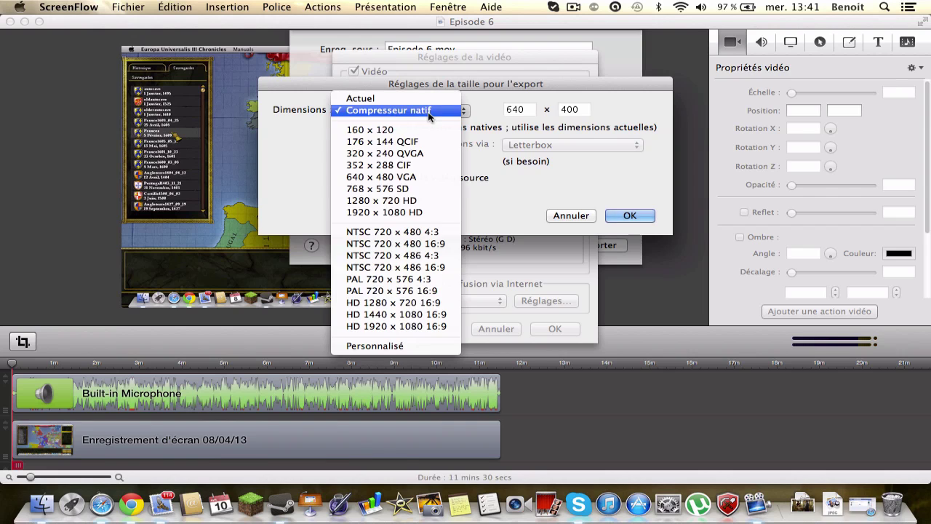
left_click(626, 212)
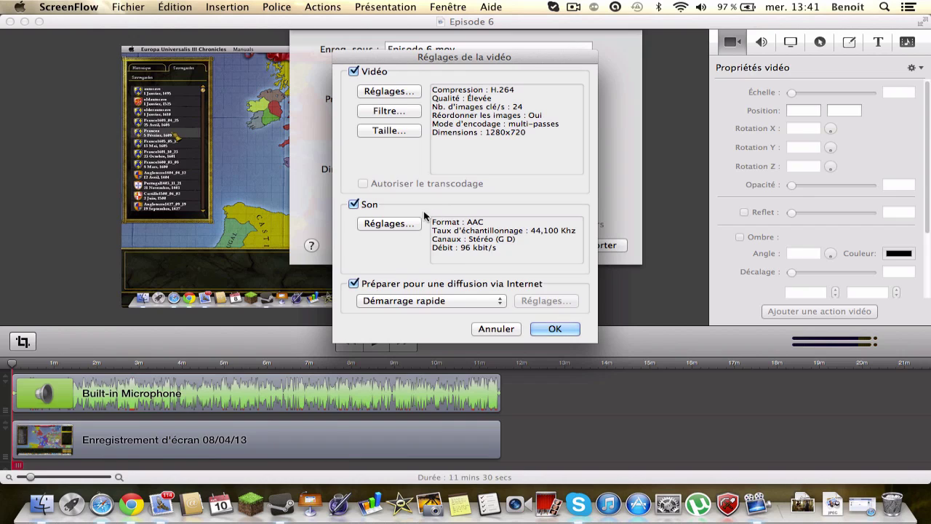
Step: Review the Internet streaming modes, keep Démarrage rapide, and apply the custom video settings
left_click(466, 303)
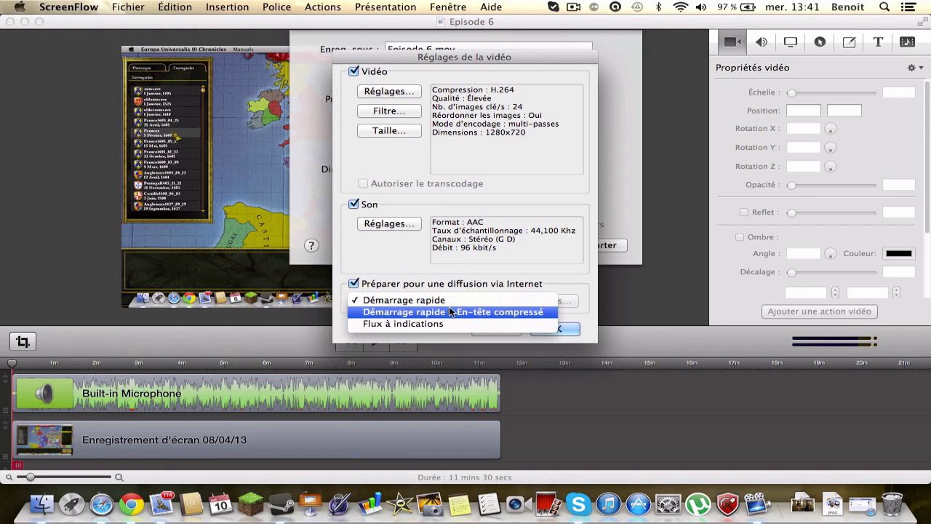
left_click(457, 284)
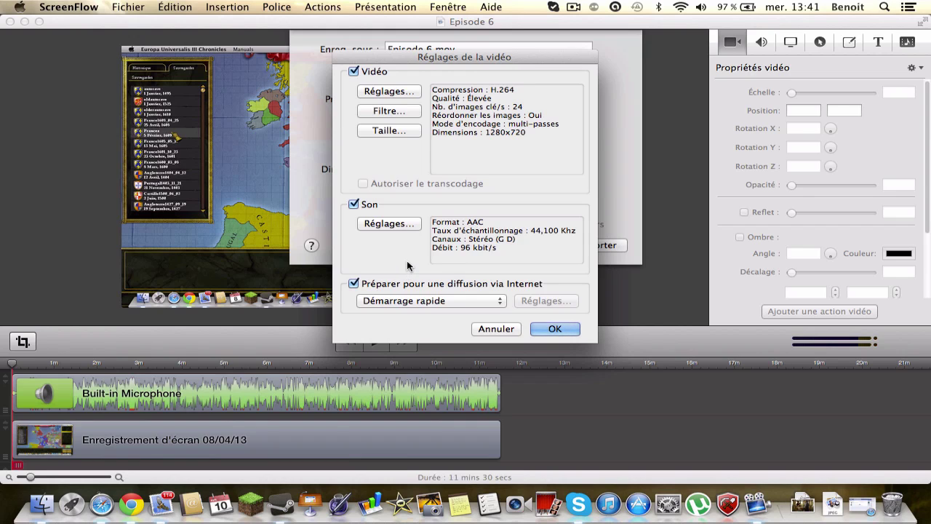
left_click(557, 329)
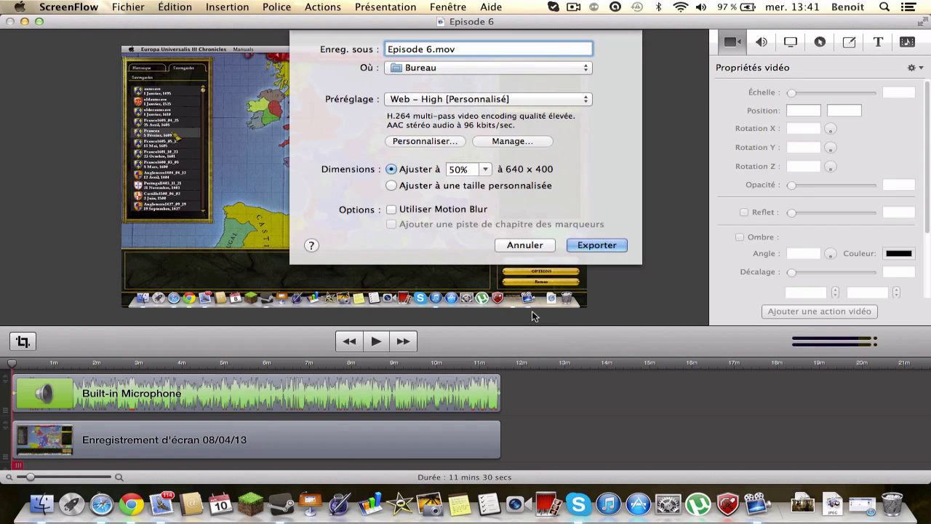
Step: Switch the export to a custom size and set its height to 720
left_click(393, 186)
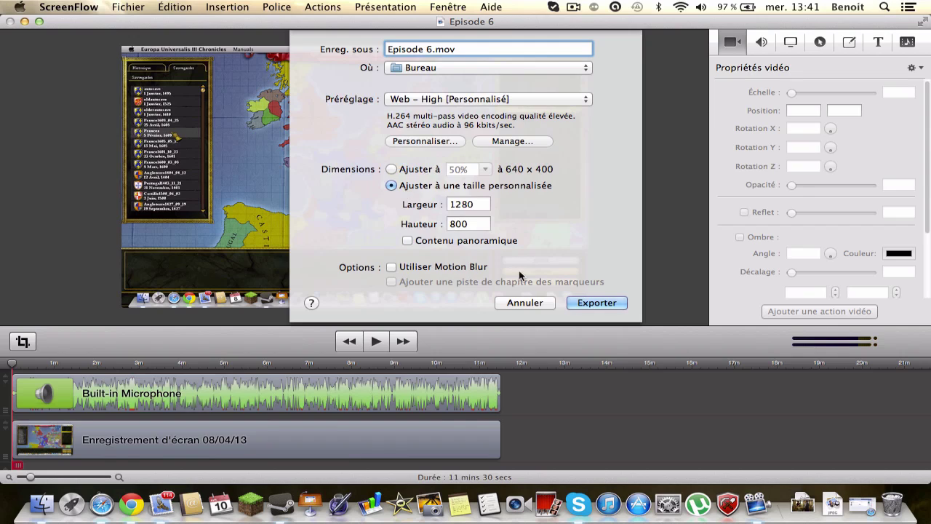
left_click(484, 225)
key("BackSpace")
key("BackSpace")
key("BackSpace")
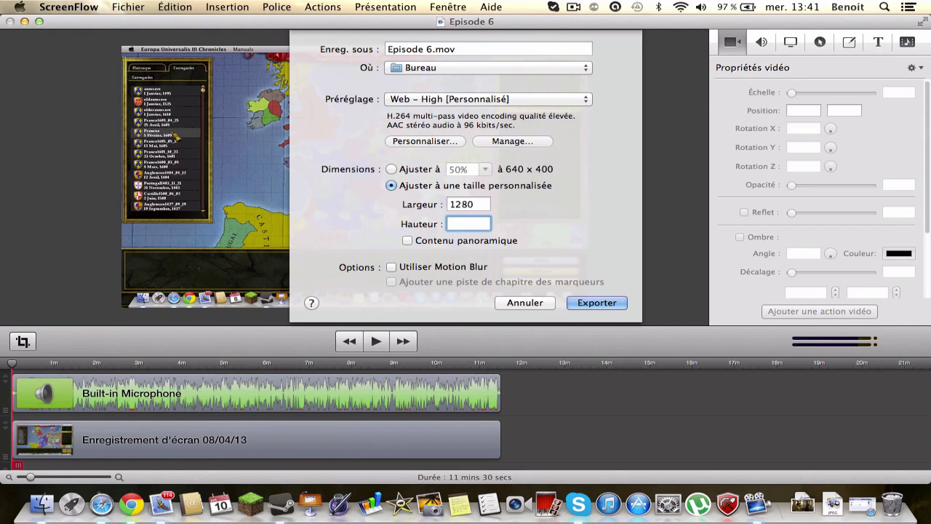
type("720")
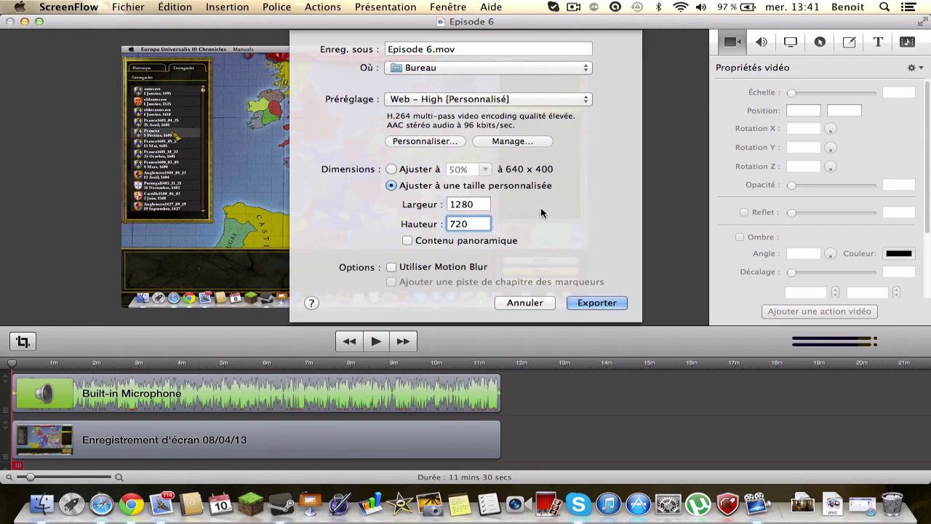